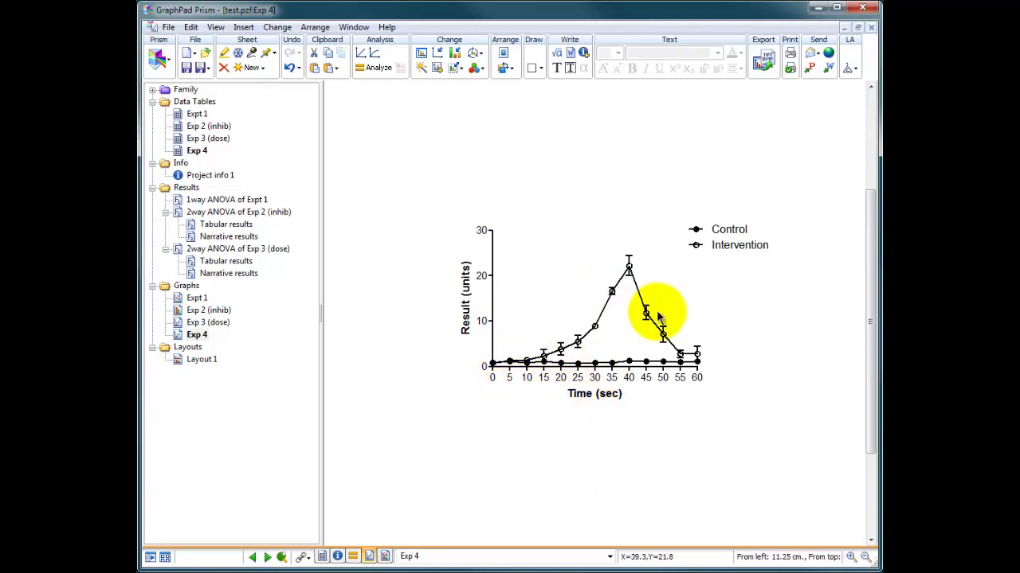
Draw a downward arrow pointing at the 10 sec mark.
{"action": "scroll", "coordinate": [658, 316], "scroll_direction": "up", "scroll_amount": 1}
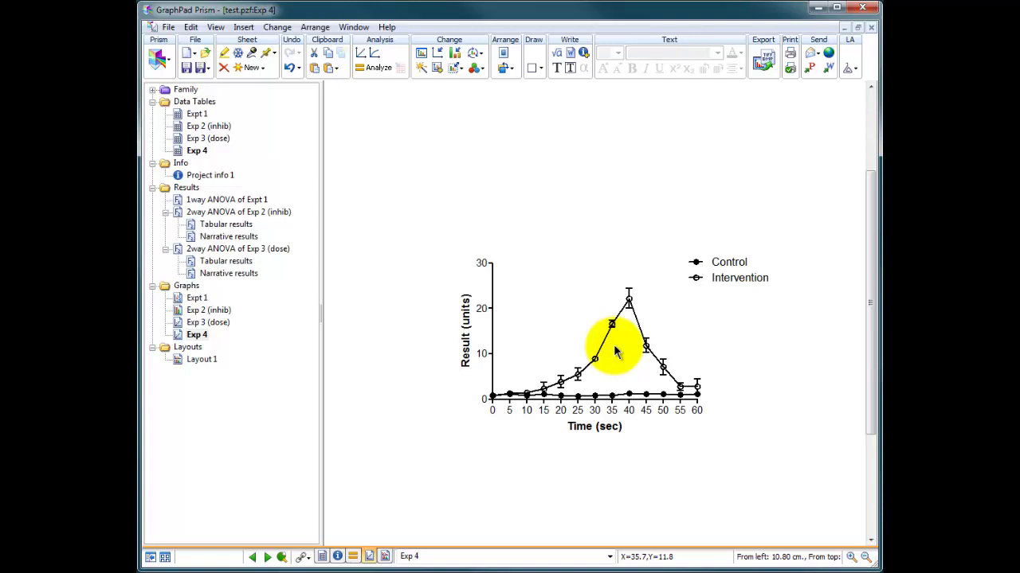
{"action": "left_click", "coordinate": [541, 70]}
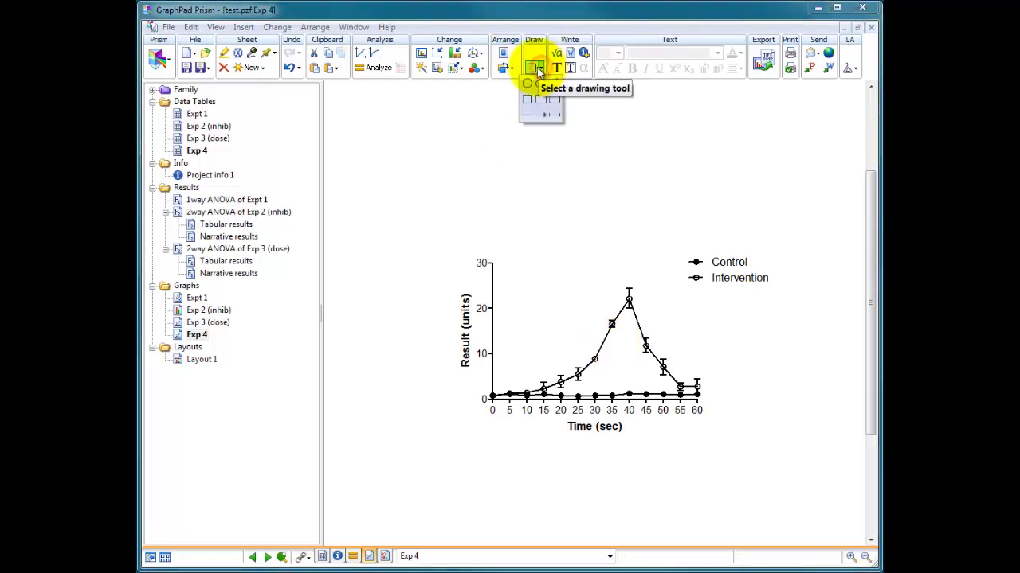
{"action": "left_click", "coordinate": [541, 116]}
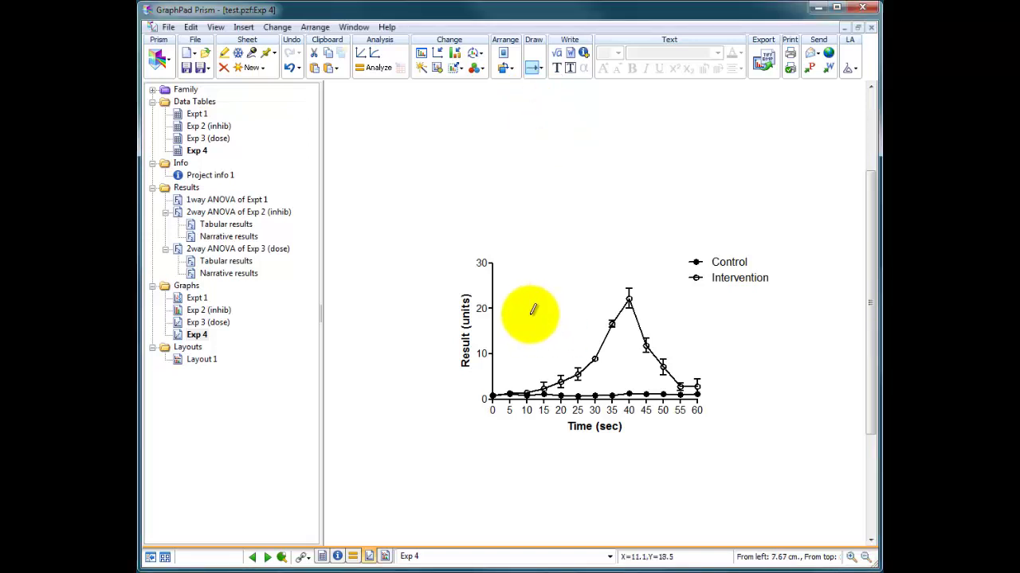
{"action": "mouse_move", "coordinate": [526, 395]}
{"action": "left_mouse_down"}
{"action": "mouse_move", "coordinate": [528, 365]}
{"action": "mouse_move", "coordinate": [526, 394]}
{"action": "left_mouse_up"}
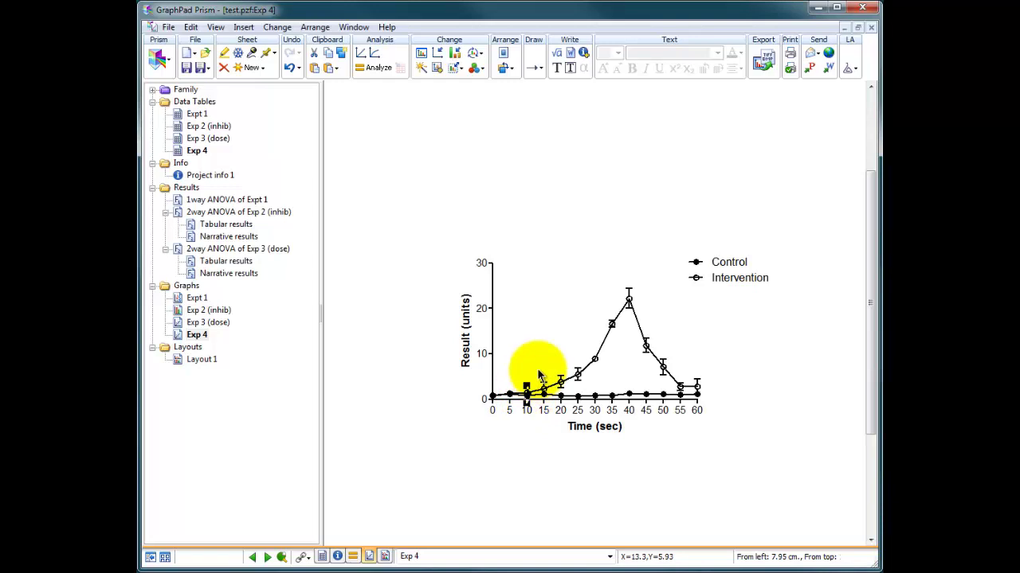
{"action": "left_click", "coordinate": [557, 332]}
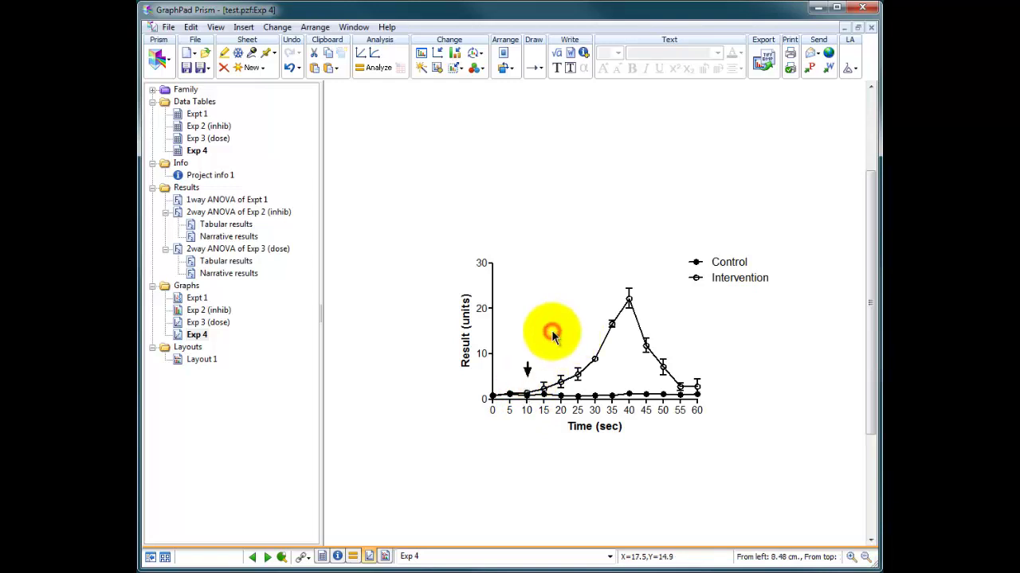
{"action": "left_click", "coordinate": [528, 369]}
Add a smaller 11 pt 'start' label just above the arrow.
{"action": "left_click", "coordinate": [556, 68]}
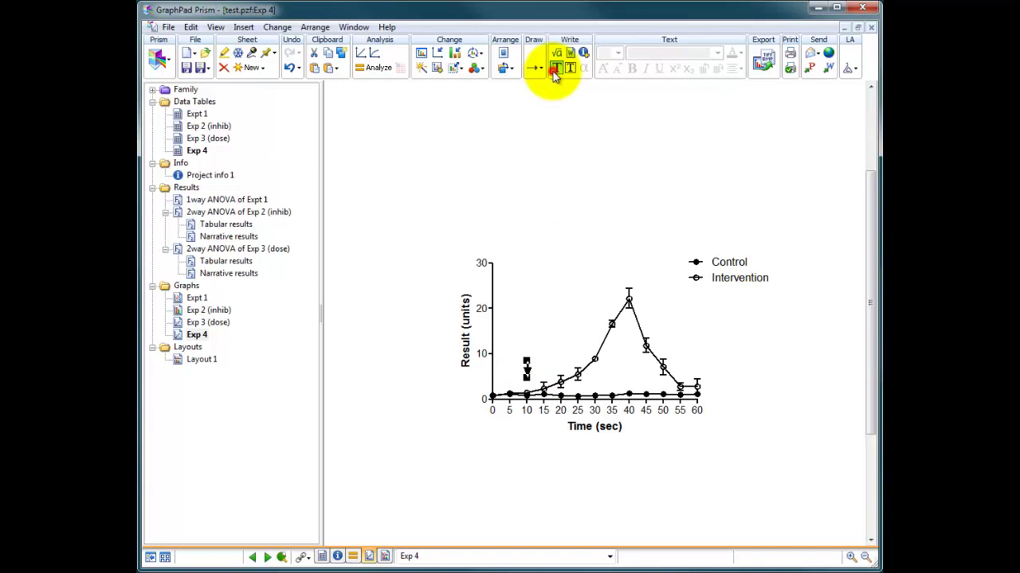
{"action": "left_click", "coordinate": [516, 345]}
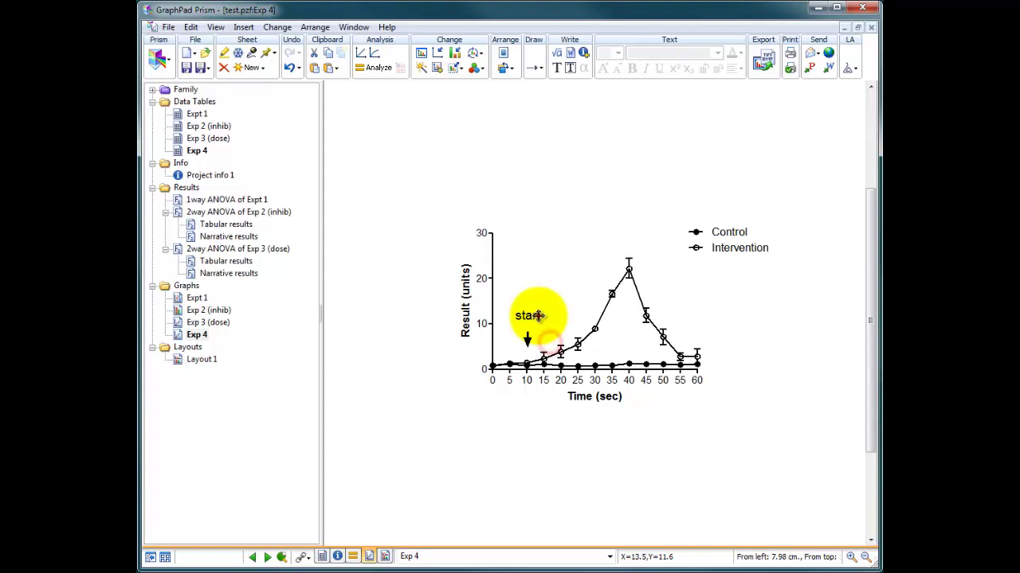
{"action": "left_click", "coordinate": [536, 320]}
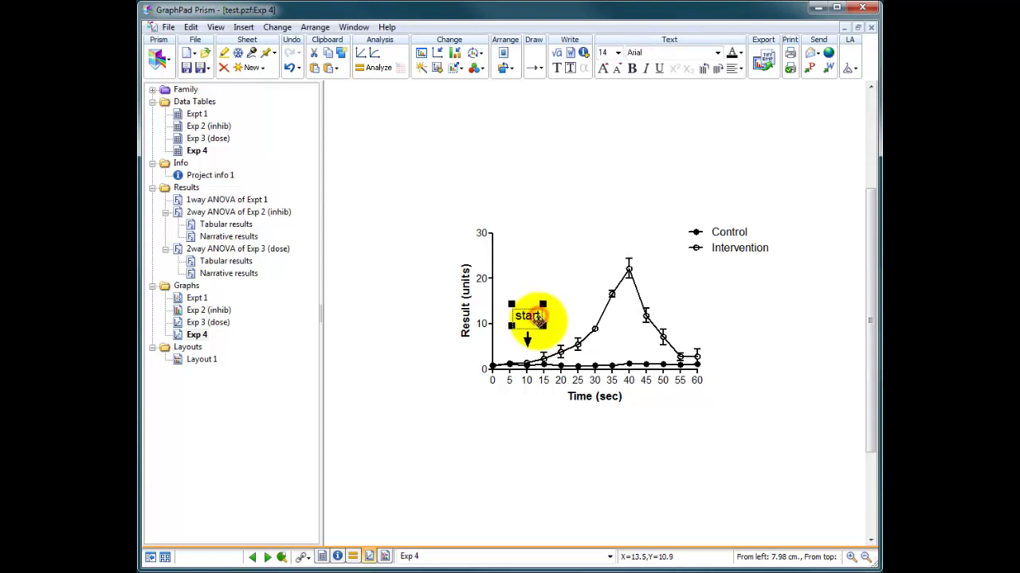
{"action": "left_click", "coordinate": [617, 68]}
{"action": "left_click", "coordinate": [616, 67]}
{"action": "left_click_drag", "start_coordinate": [532, 313], "coordinate": [531, 318]}
{"action": "left_click", "coordinate": [560, 278]}
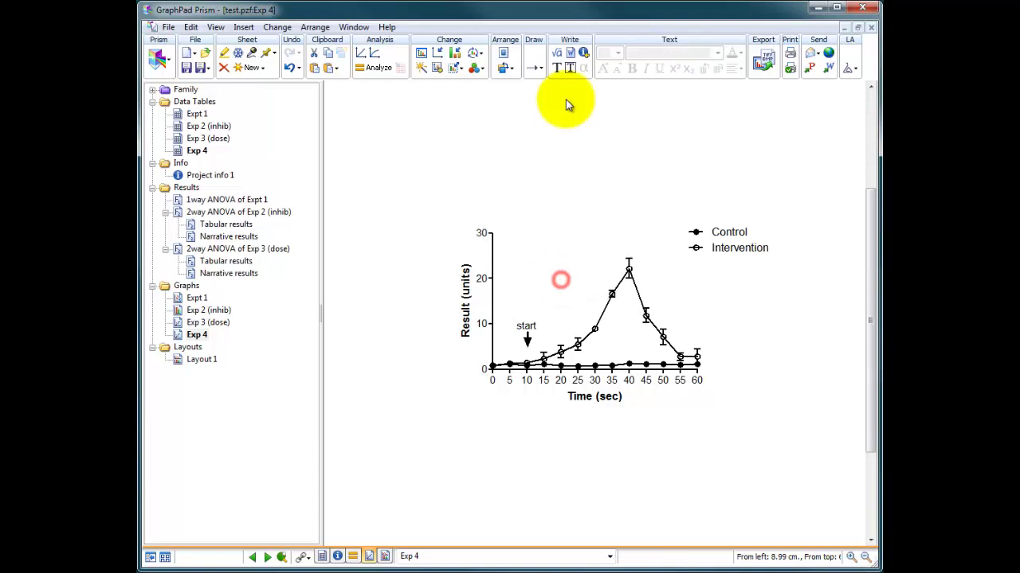
Draw a downward arrow above the 40 sec peak with an 'end' label placed over it.
{"action": "left_click", "coordinate": [534, 70]}
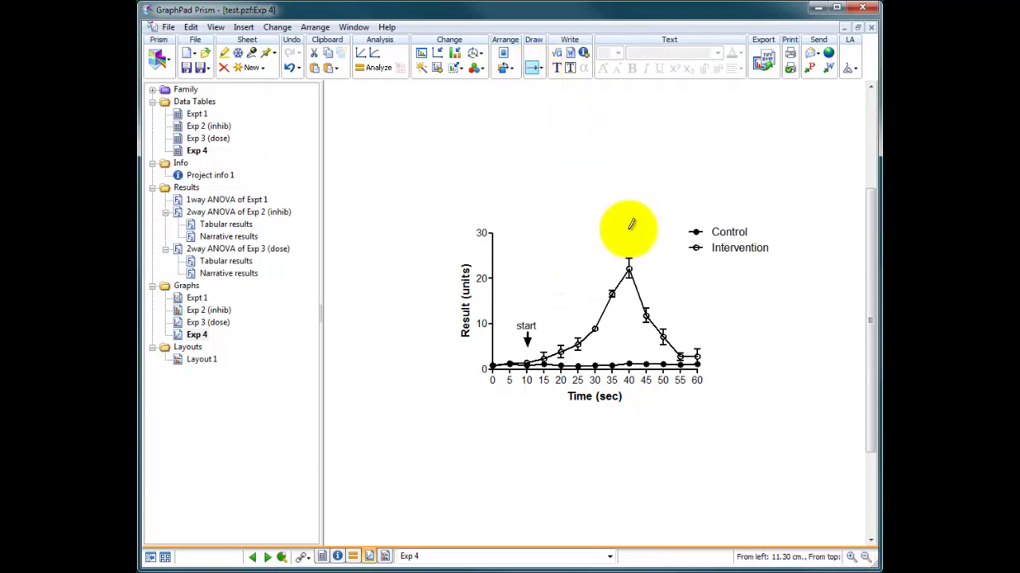
{"action": "left_click_drag", "start_coordinate": [628, 227], "coordinate": [628, 247]}
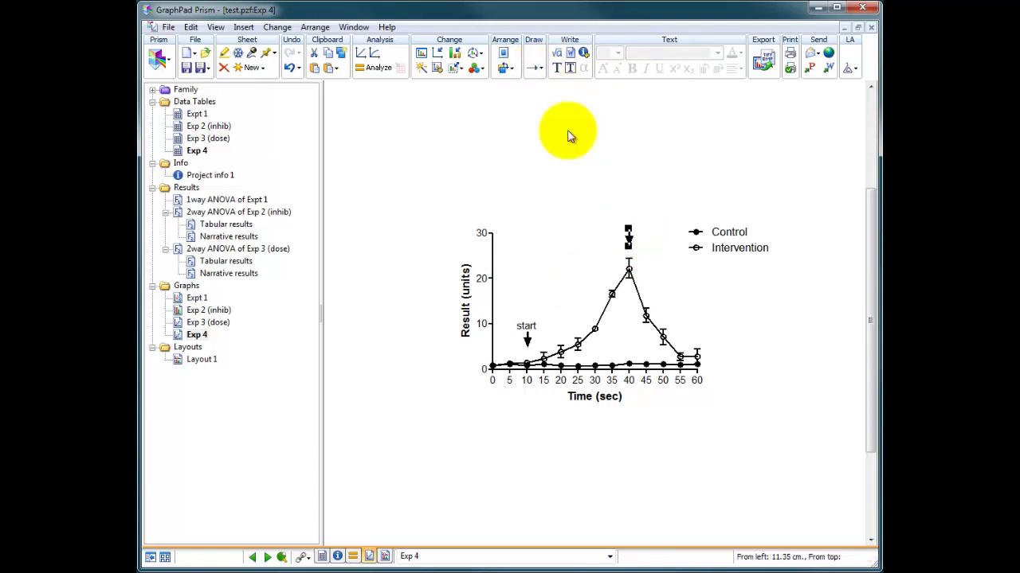
{"action": "left_click", "coordinate": [556, 68]}
{"action": "left_click", "coordinate": [615, 206]}
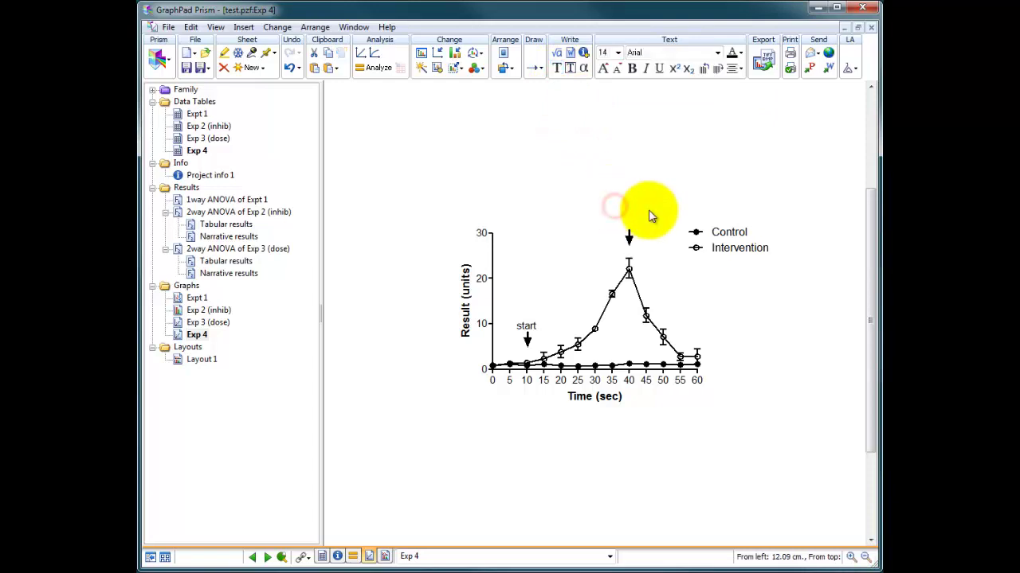
{"action": "left_click", "coordinate": [644, 205]}
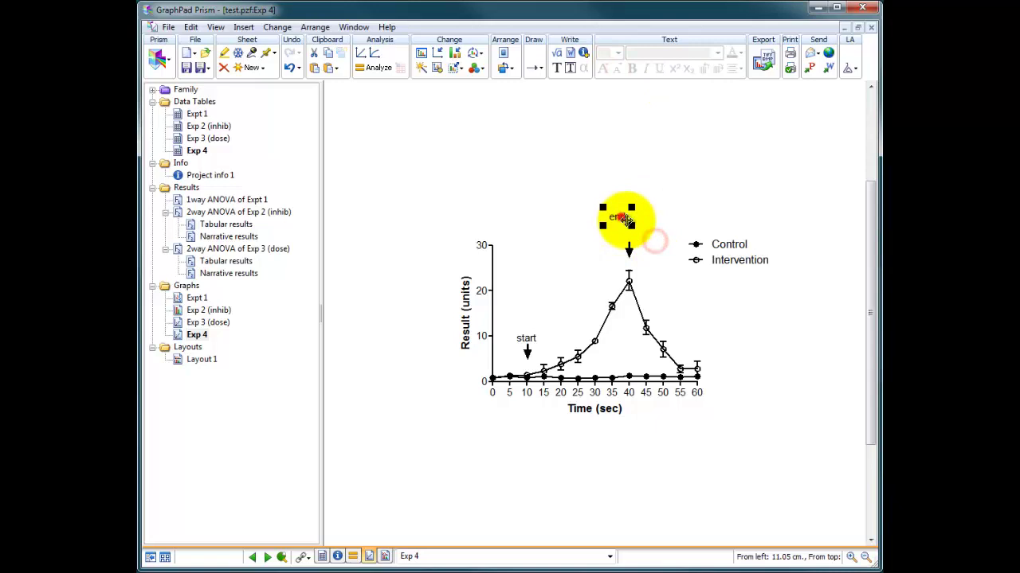
{"action": "left_click_drag", "start_coordinate": [620, 217], "coordinate": [631, 234]}
{"action": "left_click", "coordinate": [669, 238]}
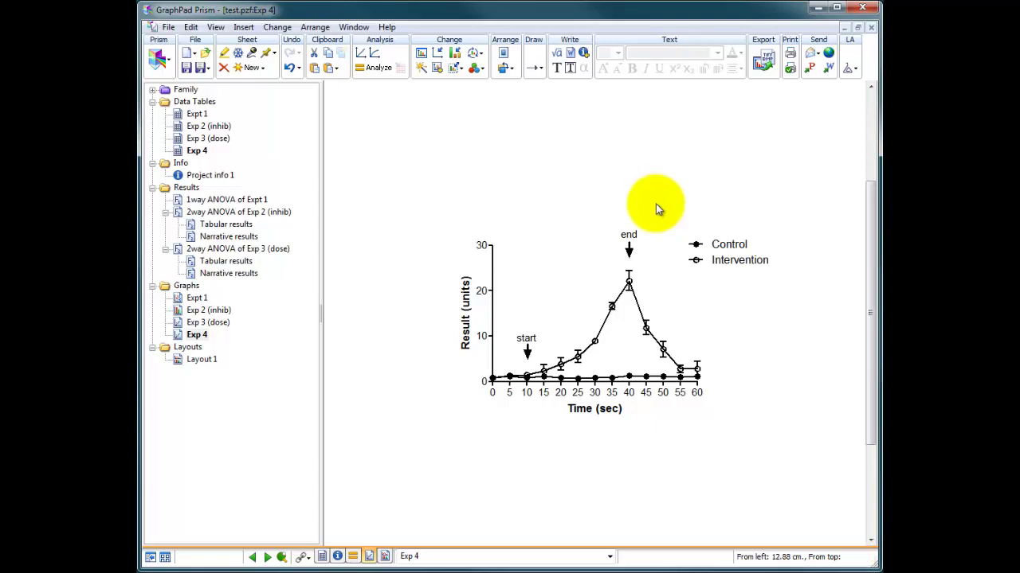
Delete the start and end arrows together with their labels.
{"action": "left_click_drag", "start_coordinate": [655, 204], "coordinate": [604, 275]}
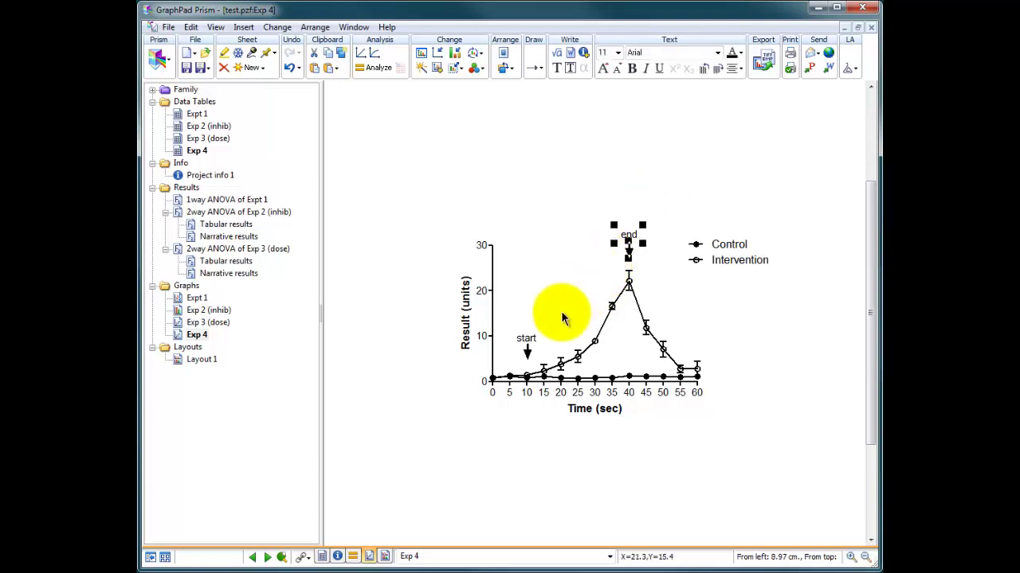
{"action": "left_click_drag", "start_coordinate": [560, 311], "coordinate": [510, 366]}
{"action": "key", "text": "Delete"}
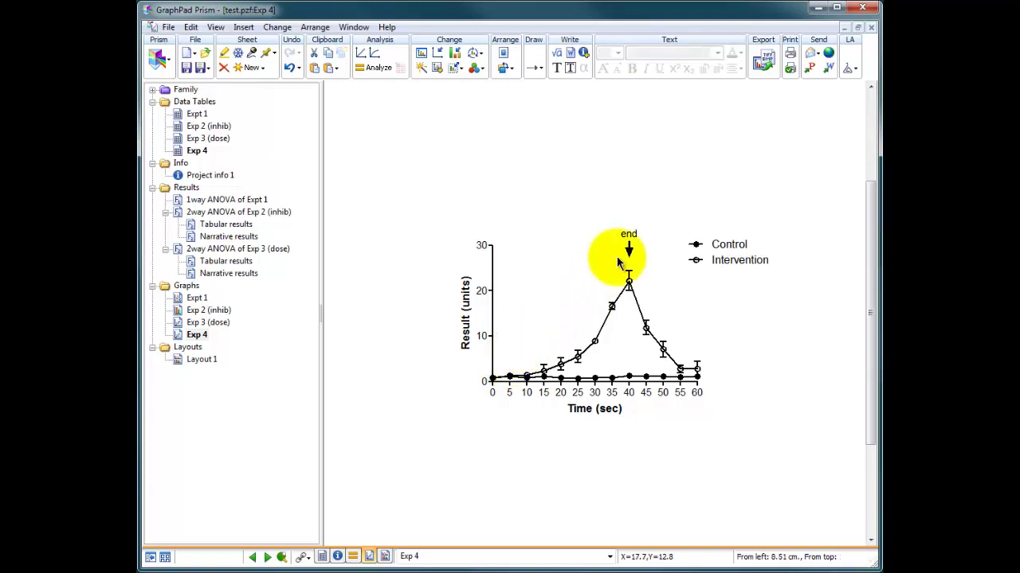
{"action": "left_click_drag", "start_coordinate": [660, 201], "coordinate": [604, 266]}
{"action": "key", "text": "Delete"}
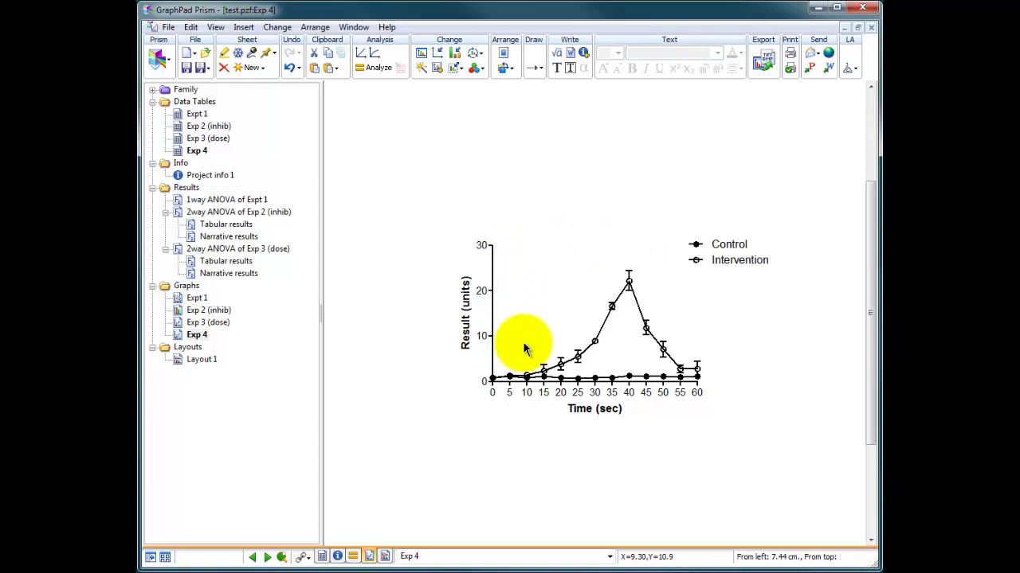
Draw a capped horizontal line from 10 to 40 sec along the top of the plot.
{"action": "left_click", "coordinate": [541, 68]}
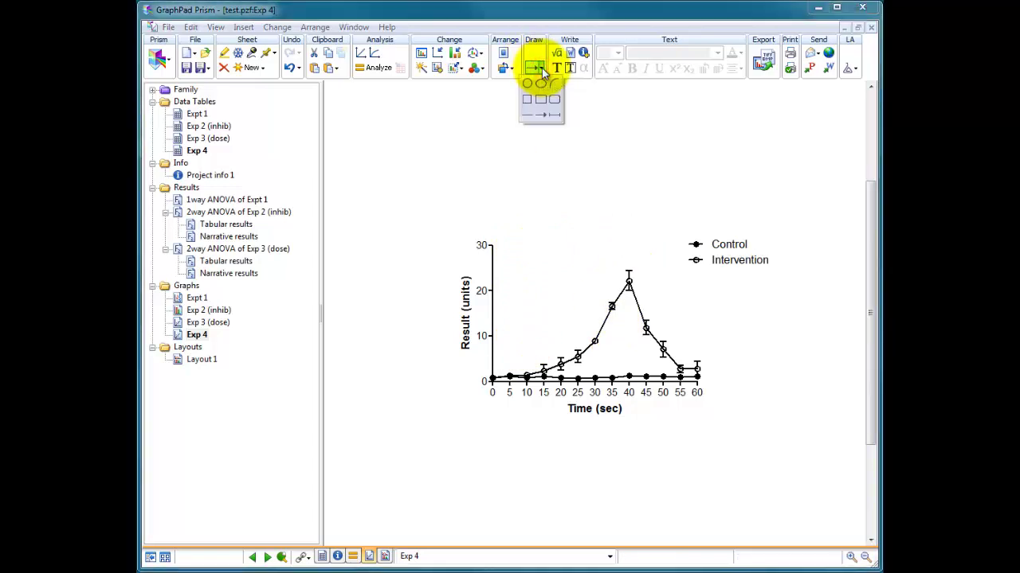
{"action": "left_click", "coordinate": [555, 114]}
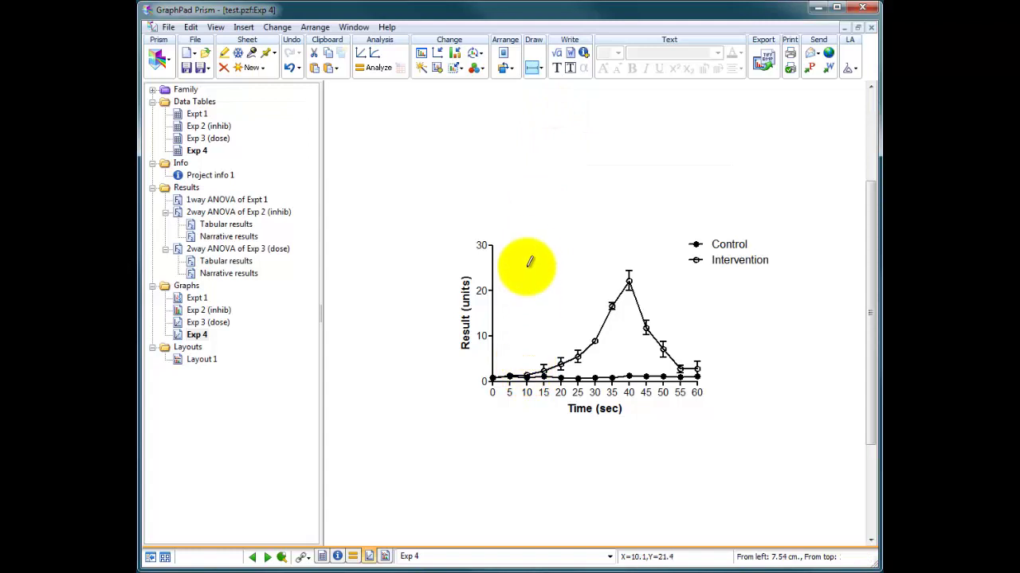
{"action": "left_click_drag", "start_coordinate": [526, 246], "coordinate": [630, 247]}
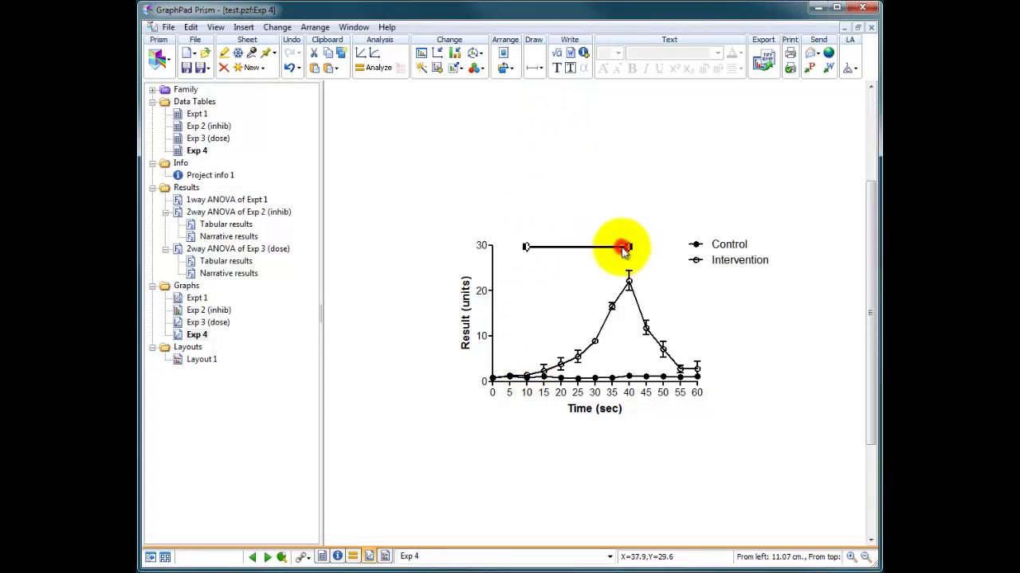
Give the capped line bracket-style ends and a thinner stroke.
{"action": "double_click", "coordinate": [625, 249]}
{"action": "left_click", "coordinate": [486, 339]}
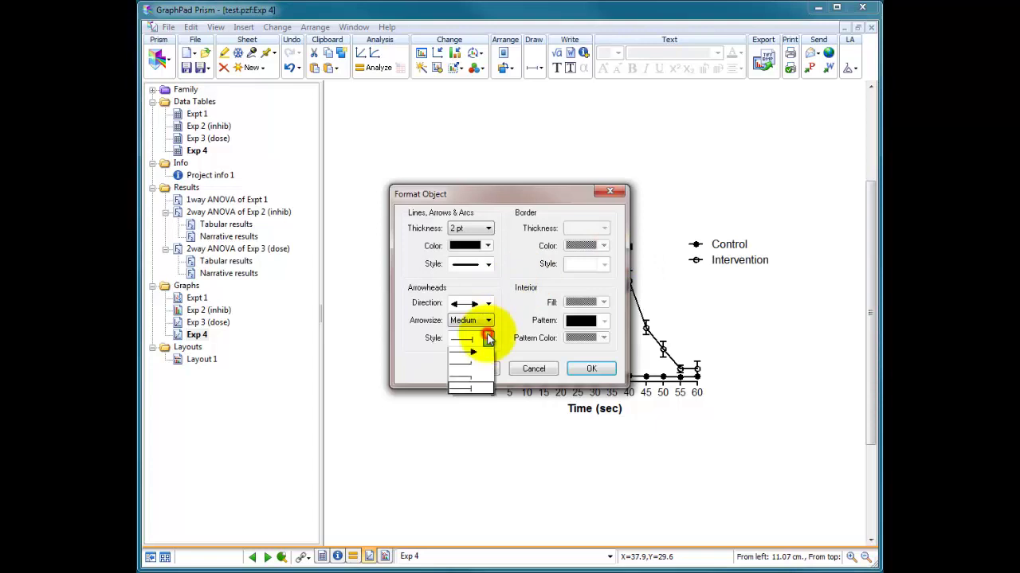
{"action": "left_click", "coordinate": [470, 379]}
{"action": "left_click", "coordinate": [486, 229]}
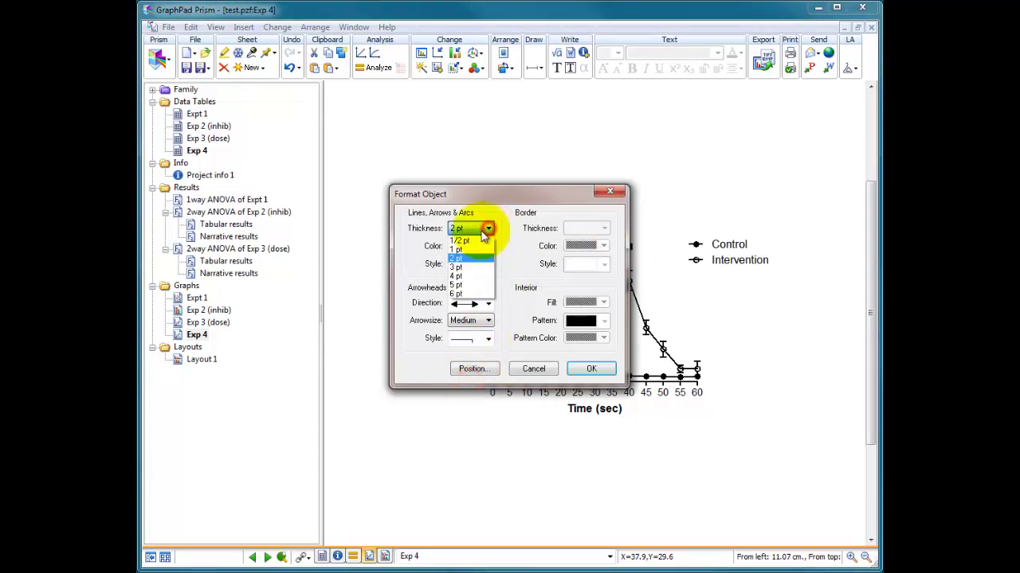
{"action": "left_click", "coordinate": [461, 240]}
{"action": "left_click", "coordinate": [589, 368]}
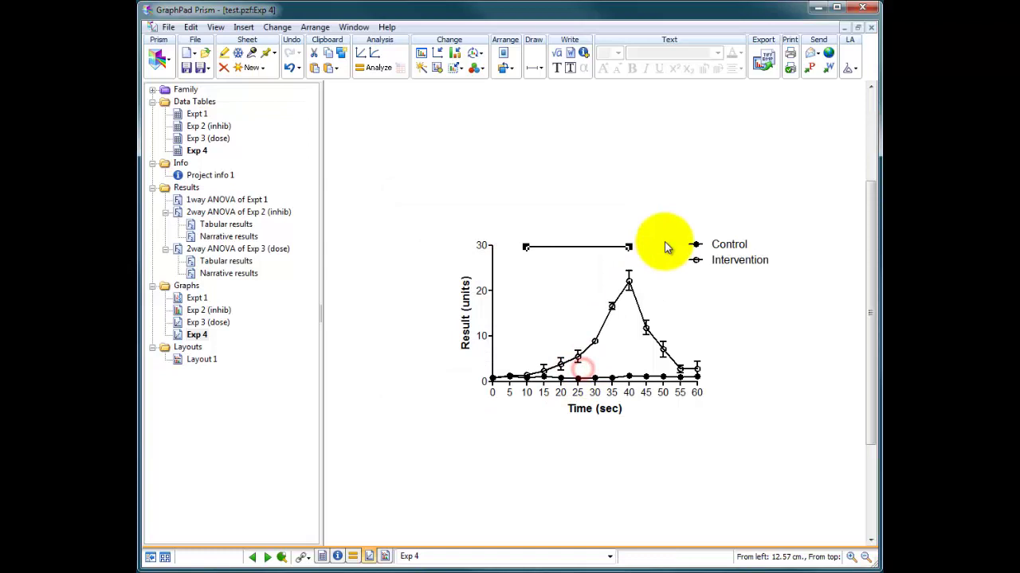
Add an 'infusion' label above the bracket at 12 pt.
{"action": "left_click", "coordinate": [557, 68]}
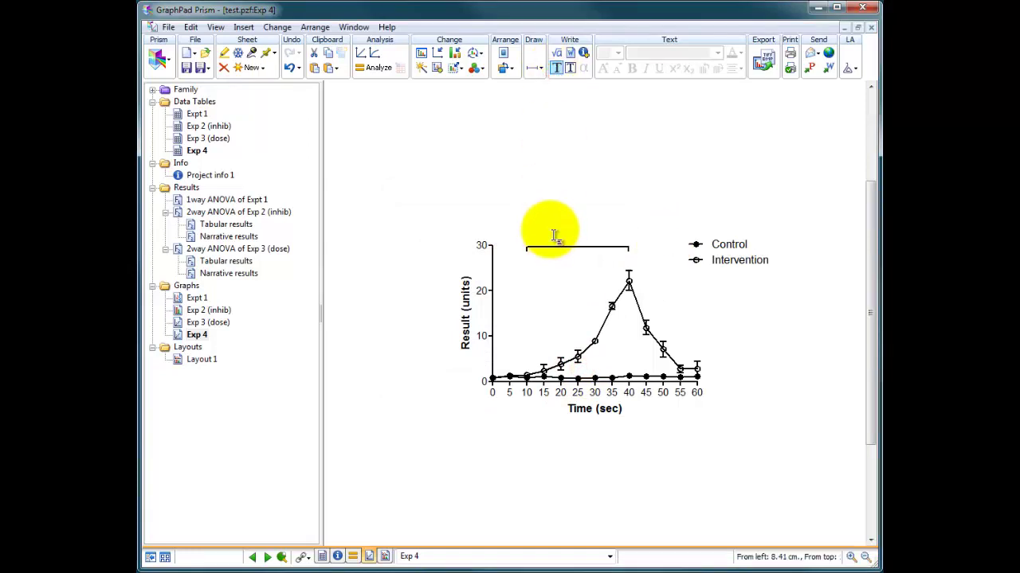
{"action": "left_click", "coordinate": [550, 232]}
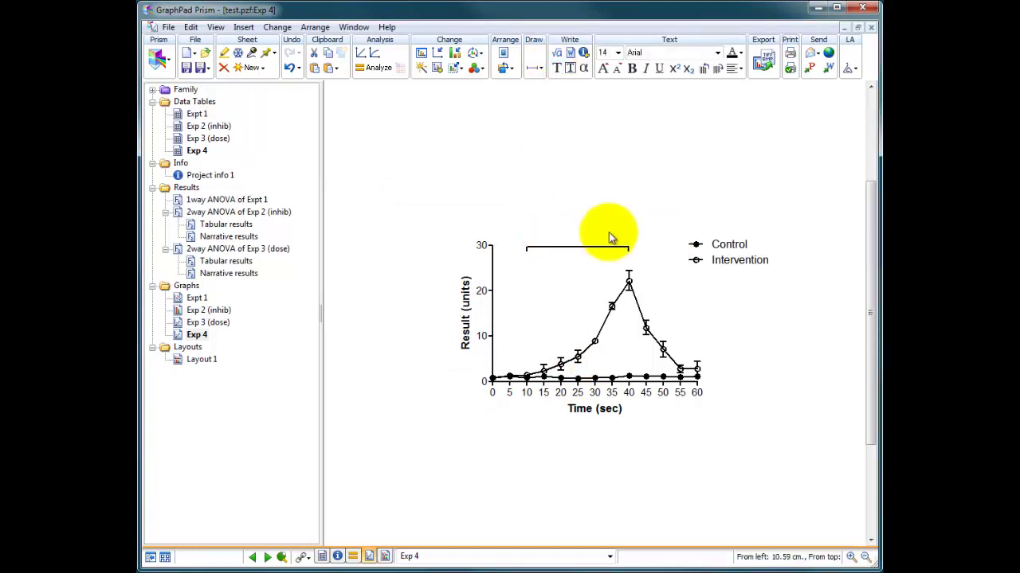
{"action": "type", "text": "infusion"}
{"action": "left_click", "coordinate": [577, 217]}
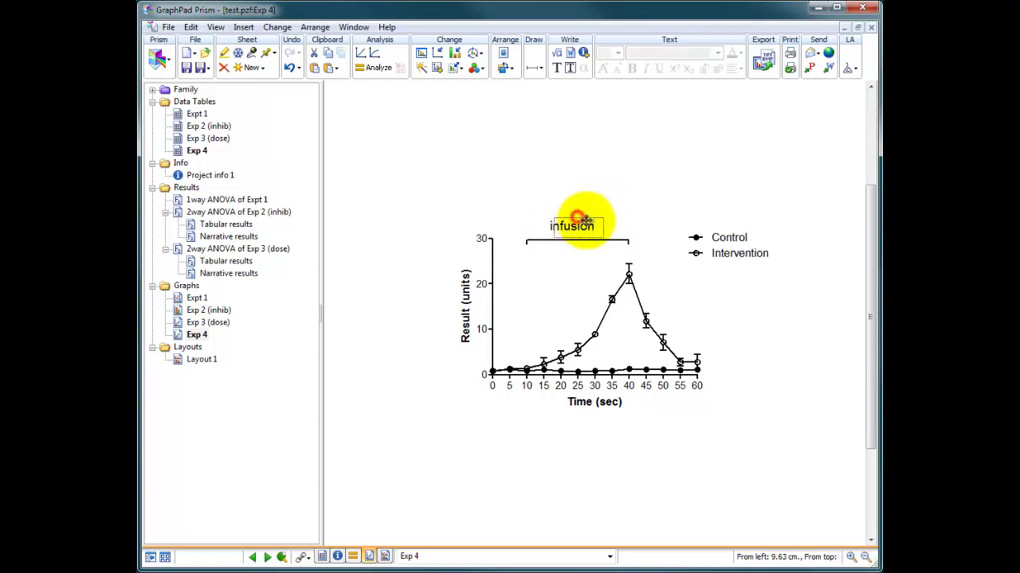
{"action": "left_click", "coordinate": [617, 69]}
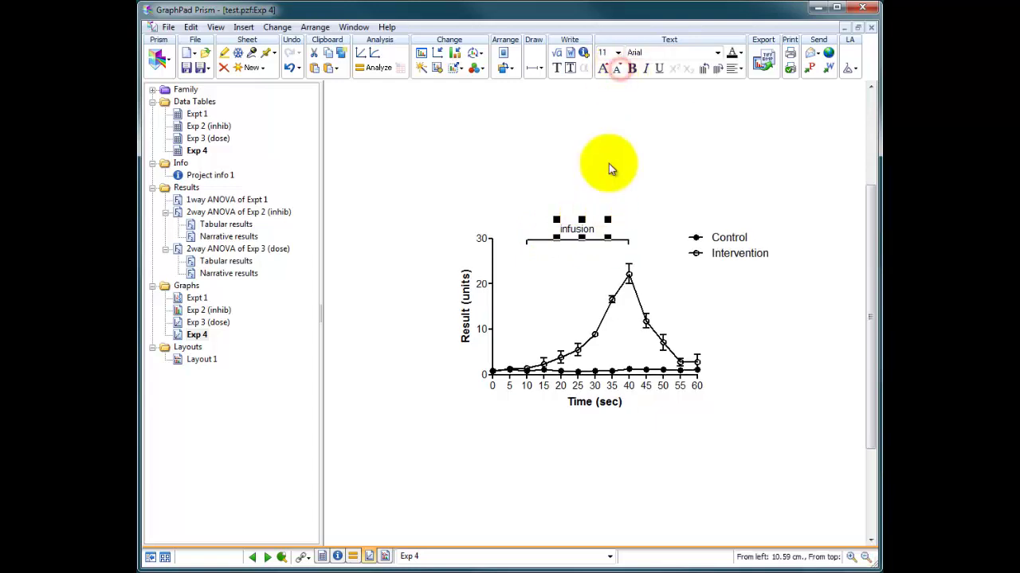
{"action": "left_click", "coordinate": [603, 69]}
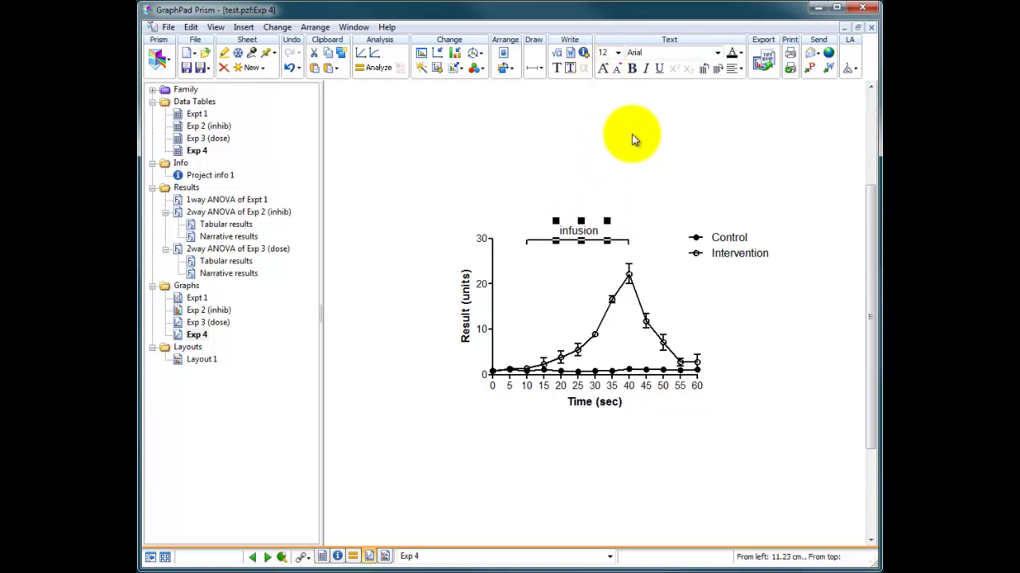
Nudge the infusion label and bracket down together, then select both again.
{"action": "left_click", "coordinate": [640, 156]}
{"action": "left_click_drag", "start_coordinate": [508, 211], "coordinate": [651, 272]}
{"action": "key", "text": "Down"}
{"action": "key", "text": "Down"}
{"action": "key", "text": "Down"}
{"action": "key", "text": "Down"}
{"action": "key", "text": "Down"}
{"action": "key", "text": "Down"}
{"action": "left_click", "coordinate": [673, 282]}
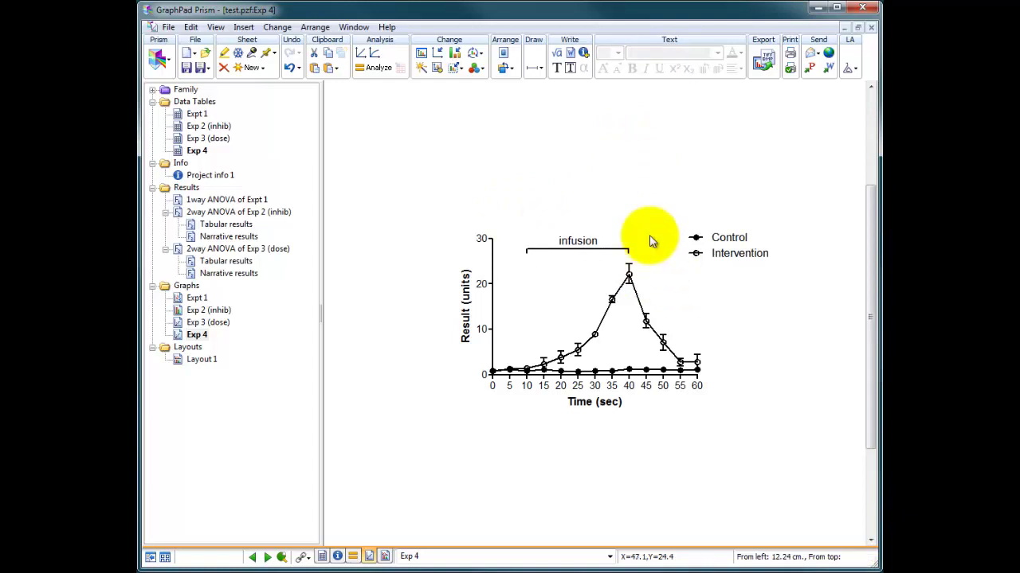
{"action": "left_click_drag", "start_coordinate": [647, 217], "coordinate": [518, 269]}
Delete the infusion label and bracket, and draw a rectangle from 10 to 40 s, baseline up to 30.
{"action": "key", "text": "Delete"}
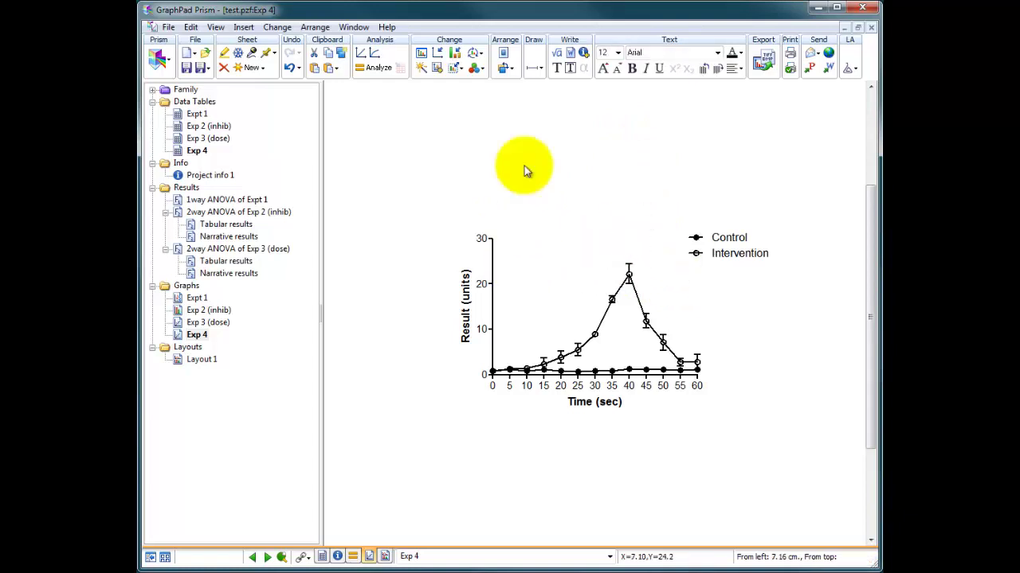
{"action": "left_click", "coordinate": [543, 68]}
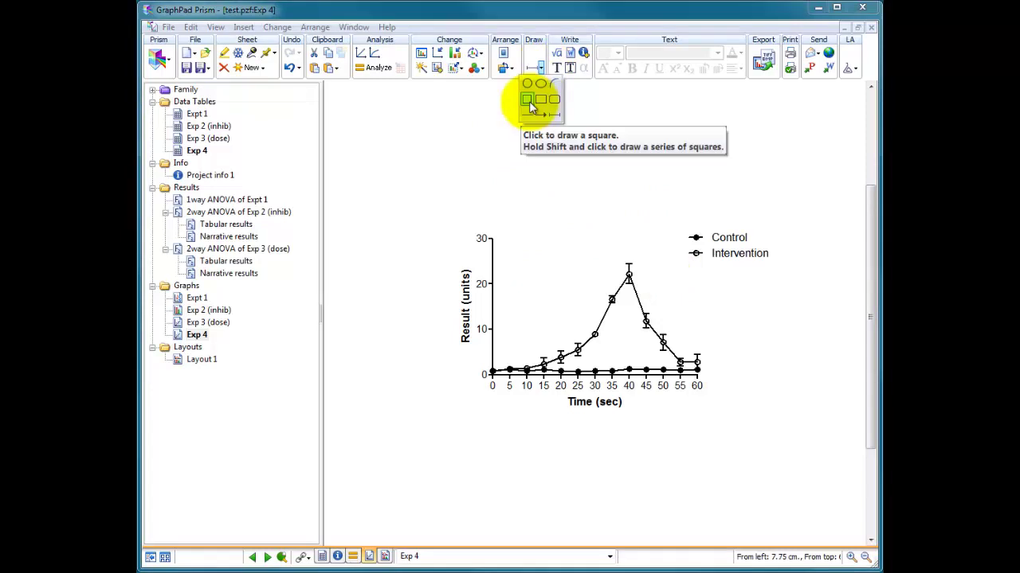
{"action": "left_click", "coordinate": [540, 101]}
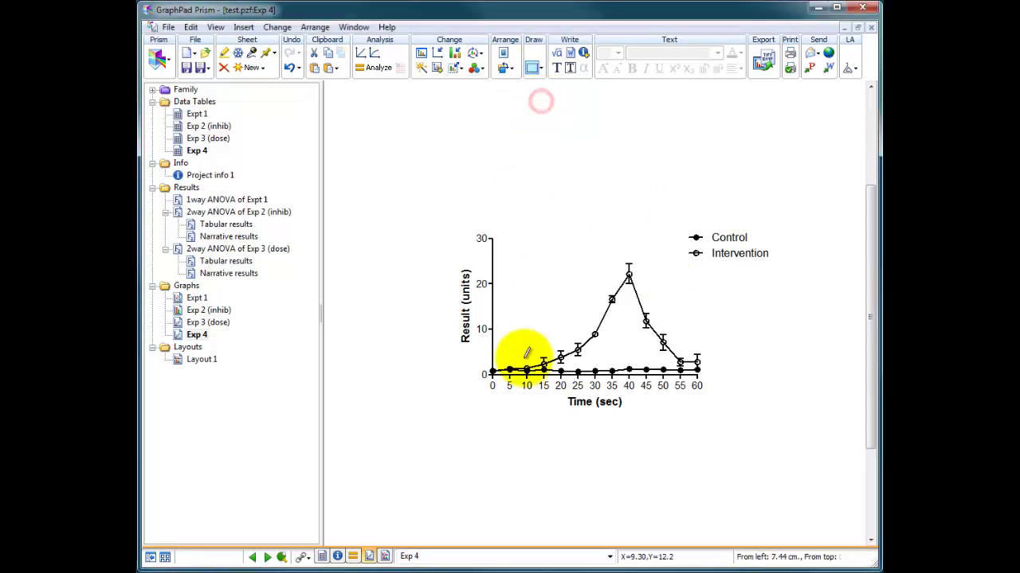
{"action": "mouse_move", "coordinate": [526, 376]}
{"action": "left_mouse_down"}
{"action": "mouse_move", "coordinate": [560, 348]}
{"action": "mouse_move", "coordinate": [626, 341]}
{"action": "mouse_move", "coordinate": [629, 238]}
{"action": "left_mouse_up"}
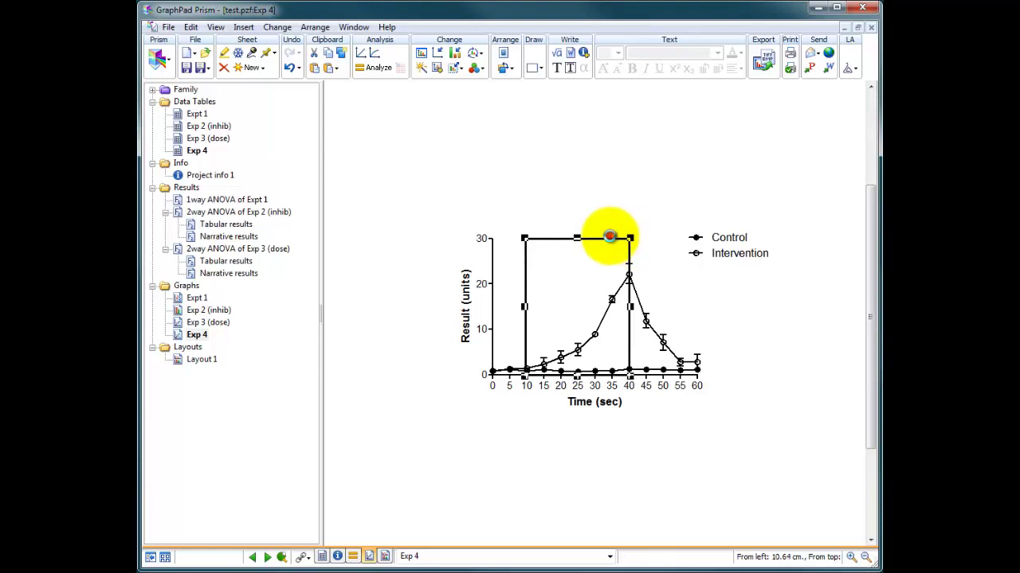
Remove the rectangle's border and fill it light grey.
{"action": "double_click", "coordinate": [611, 238]}
{"action": "left_click", "coordinate": [603, 229]}
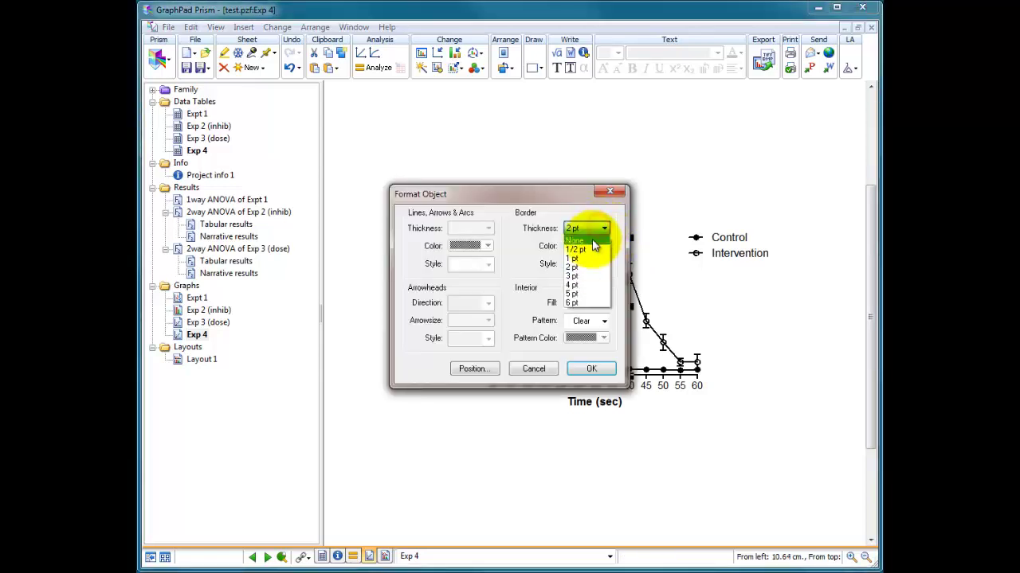
{"action": "left_click", "coordinate": [593, 243]}
{"action": "left_click", "coordinate": [597, 302]}
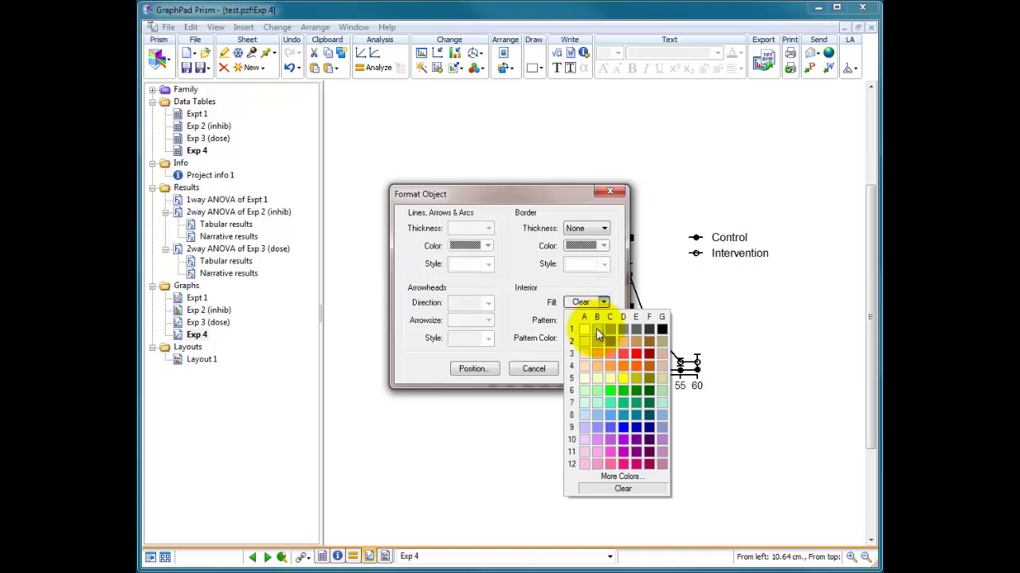
{"action": "left_click", "coordinate": [596, 328]}
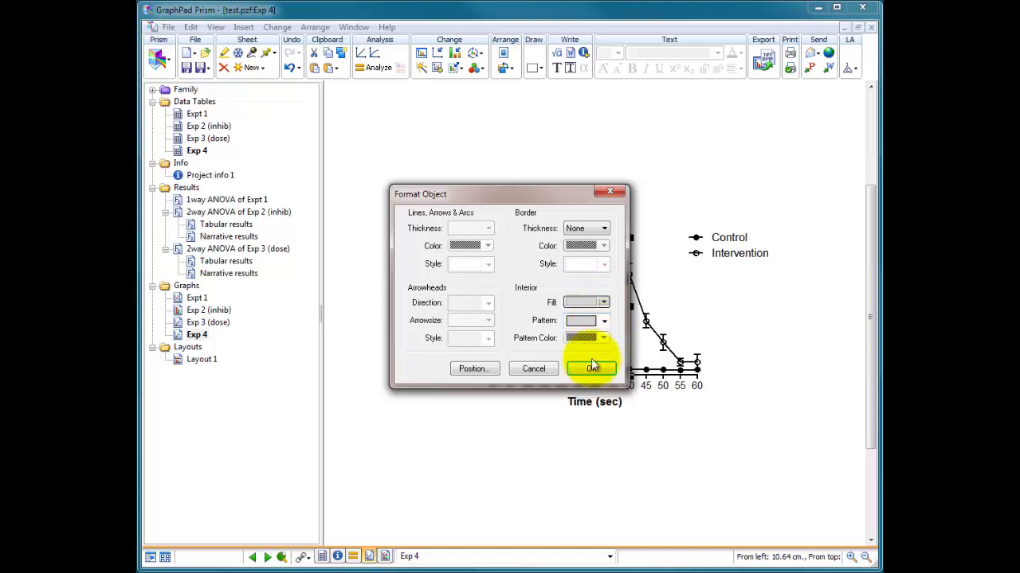
{"action": "left_click", "coordinate": [592, 369]}
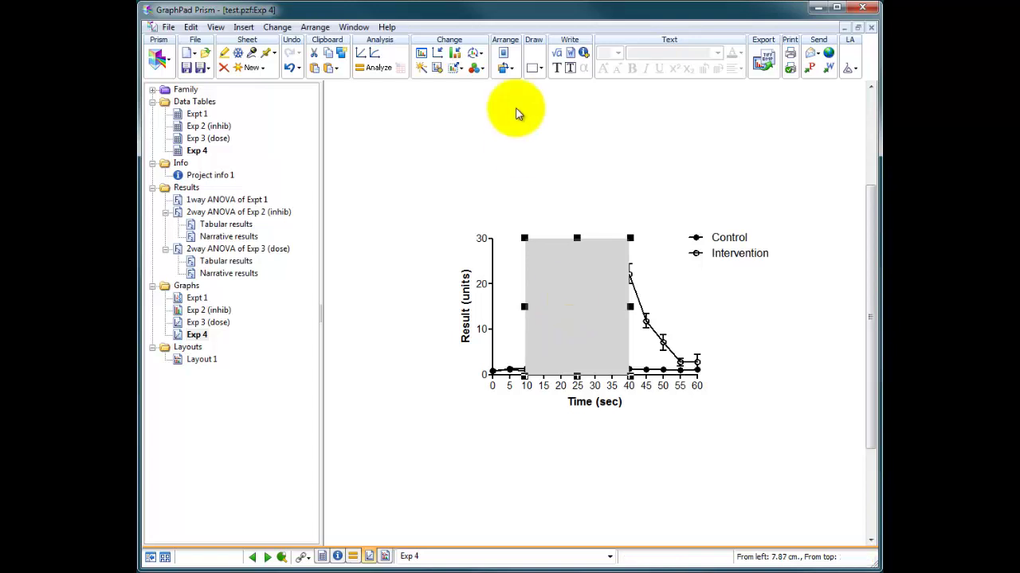
Send the grey rectangle behind the data curves.
{"action": "left_click", "coordinate": [510, 69]}
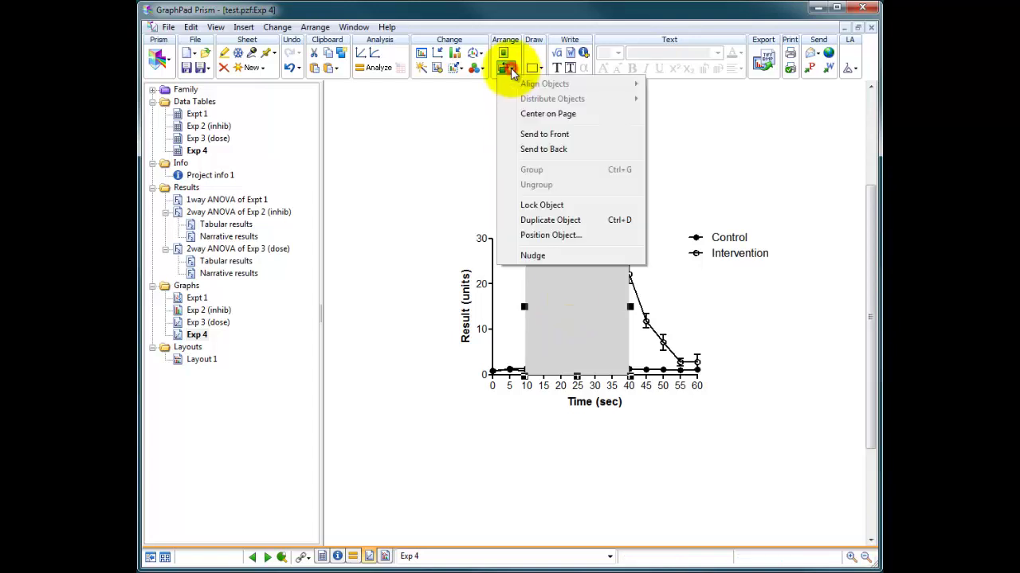
{"action": "left_click", "coordinate": [553, 149]}
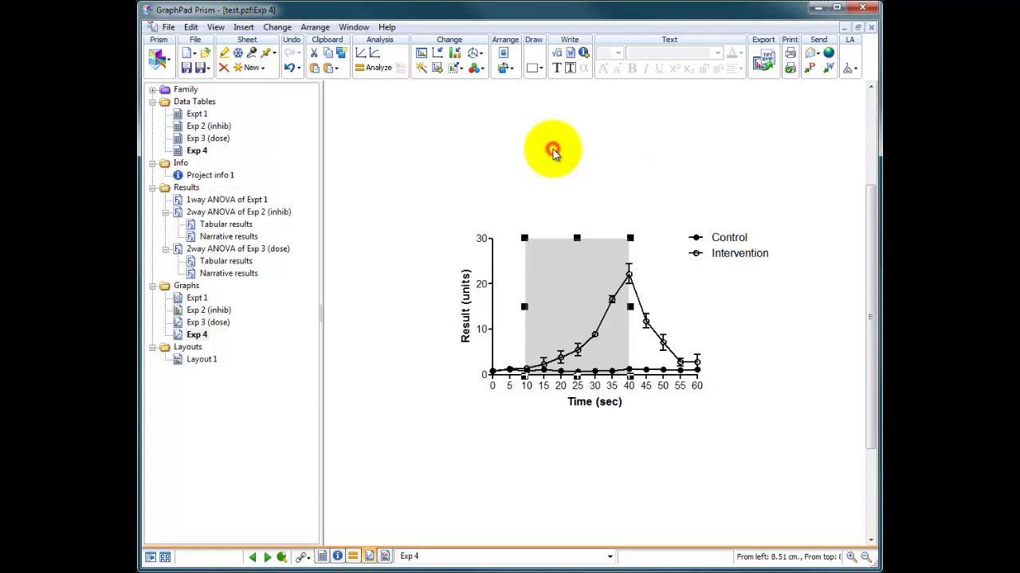
{"action": "left_click", "coordinate": [574, 164]}
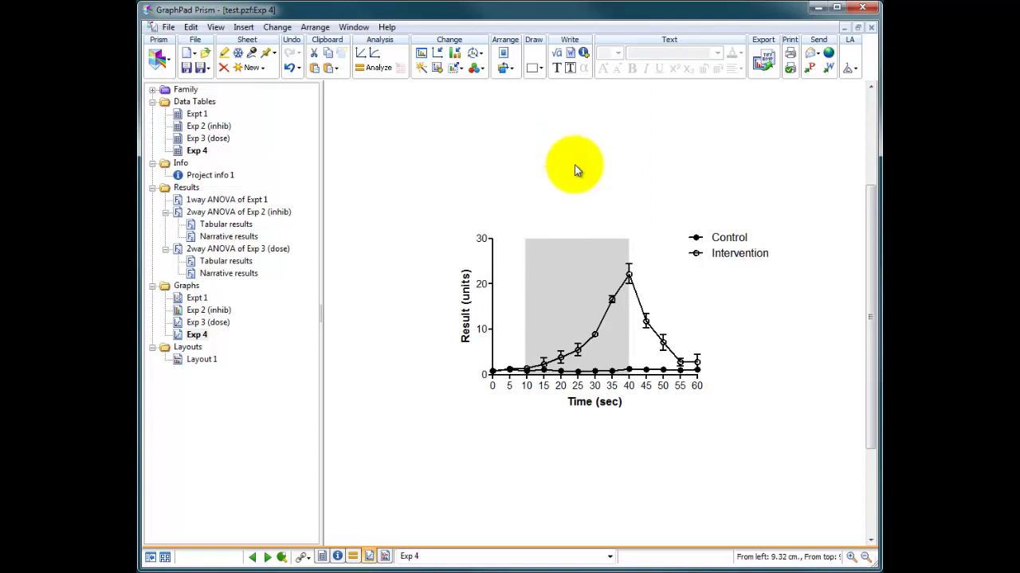
Place an 'infusion' label at the top-left of the shaded area and shrink it to 11 pt.
{"action": "left_click", "coordinate": [556, 68]}
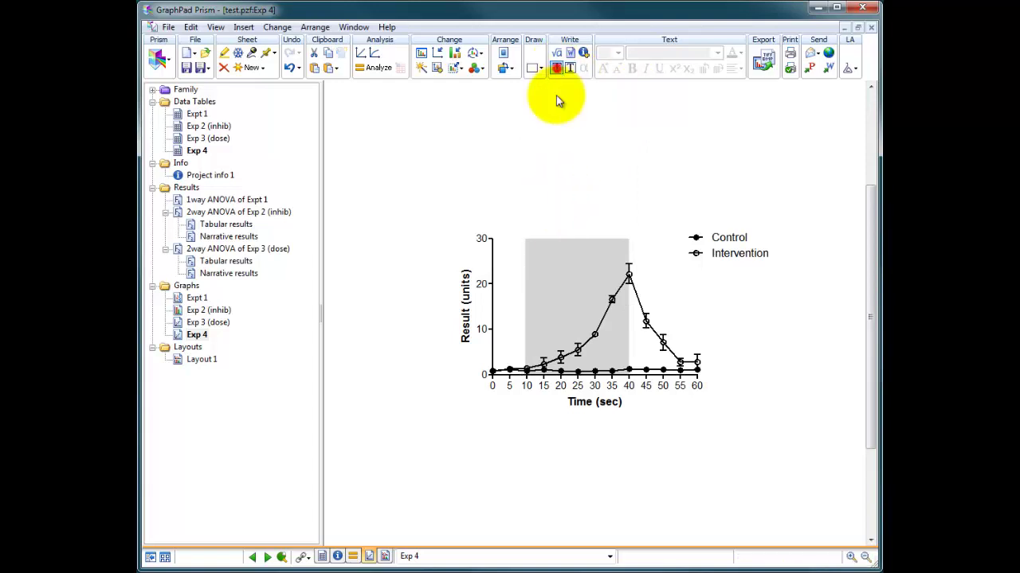
{"action": "left_click", "coordinate": [530, 243]}
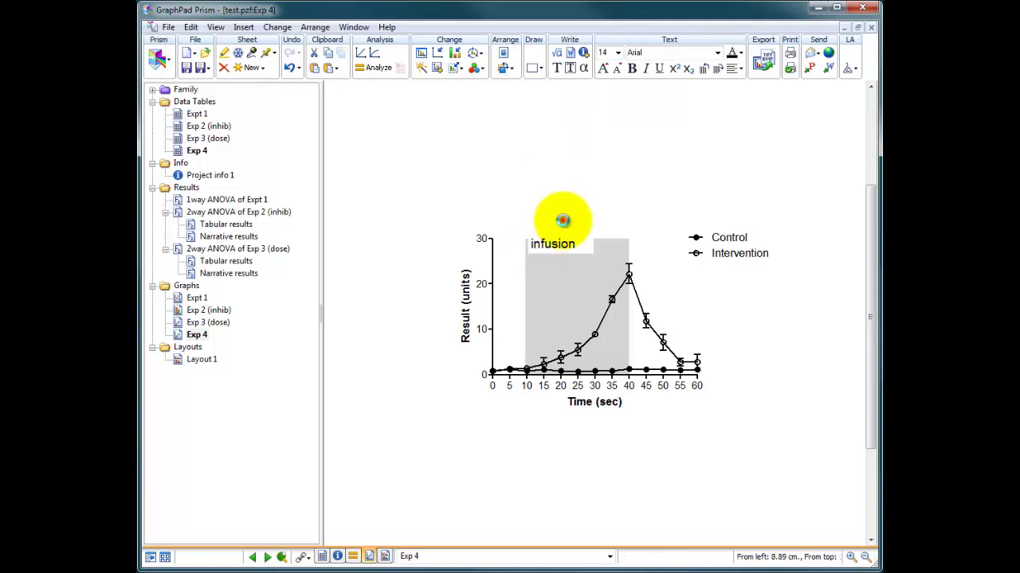
{"action": "left_click", "coordinate": [562, 223]}
{"action": "left_click", "coordinate": [561, 238]}
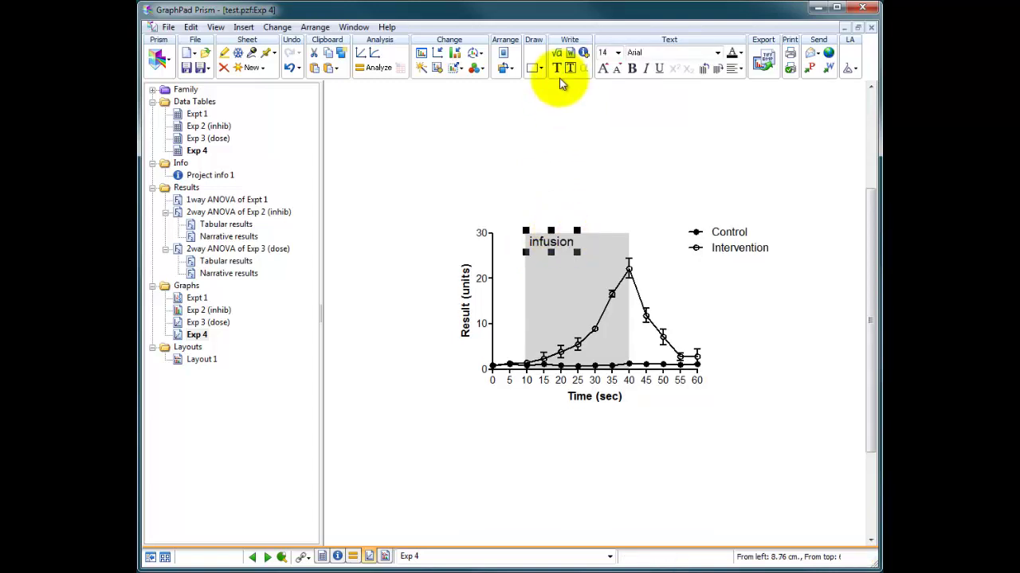
{"action": "left_click", "coordinate": [615, 70]}
{"action": "left_click", "coordinate": [615, 70]}
{"action": "left_click", "coordinate": [617, 153]}
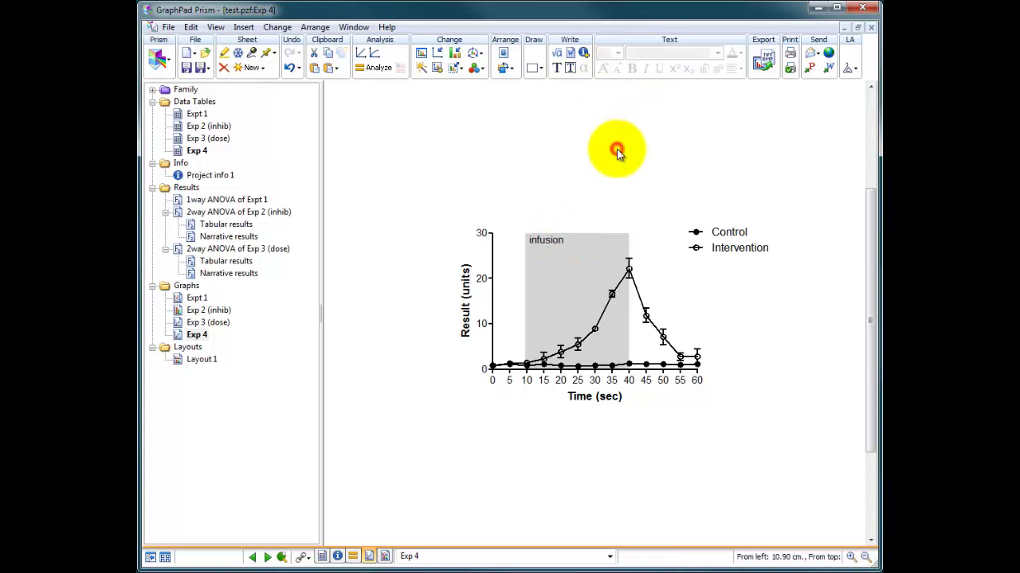
Shrink the grey shading up into a thin bar behind the infusion label.
{"action": "left_click", "coordinate": [579, 269]}
{"action": "left_click_drag", "start_coordinate": [576, 369], "coordinate": [581, 247]}
{"action": "left_click", "coordinate": [576, 193]}
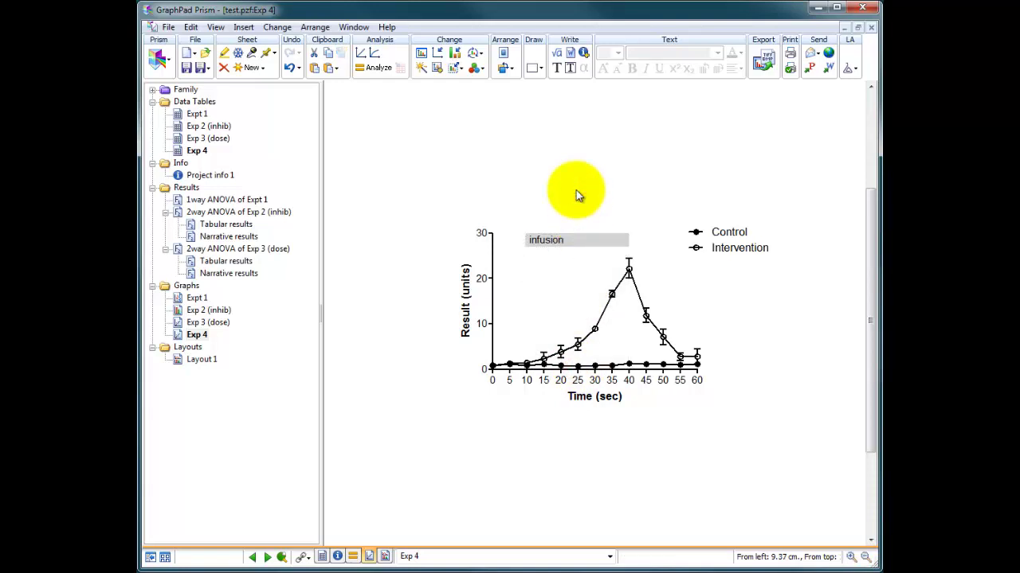
Lower the Time (sec) title and move the infusion bar and label below the x-axis.
{"action": "left_click", "coordinate": [624, 401]}
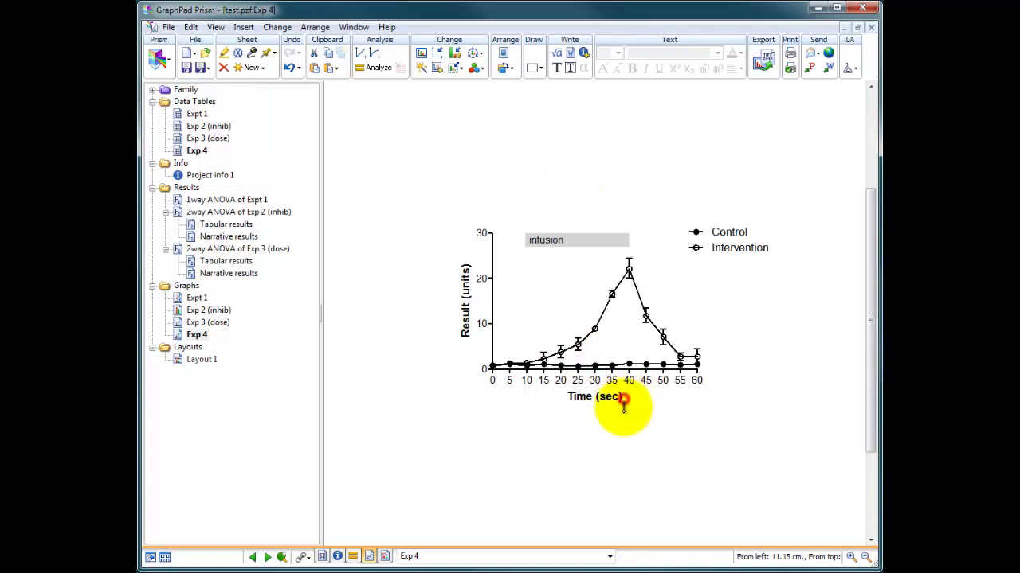
{"action": "left_click_drag", "start_coordinate": [623, 400], "coordinate": [623, 423]}
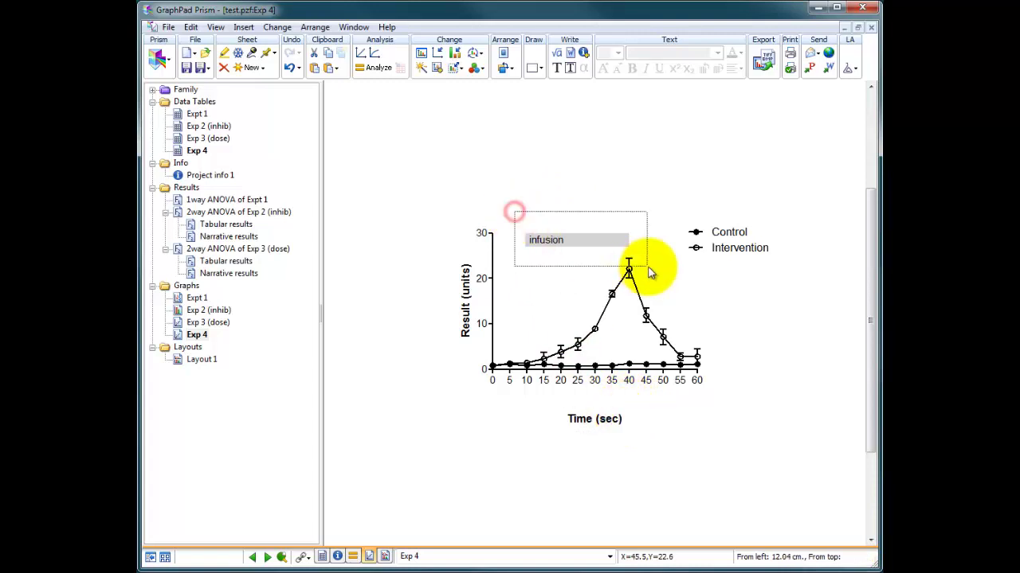
{"action": "left_click_drag", "start_coordinate": [649, 273], "coordinate": [647, 270]}
{"action": "left_click_drag", "start_coordinate": [587, 237], "coordinate": [586, 398]}
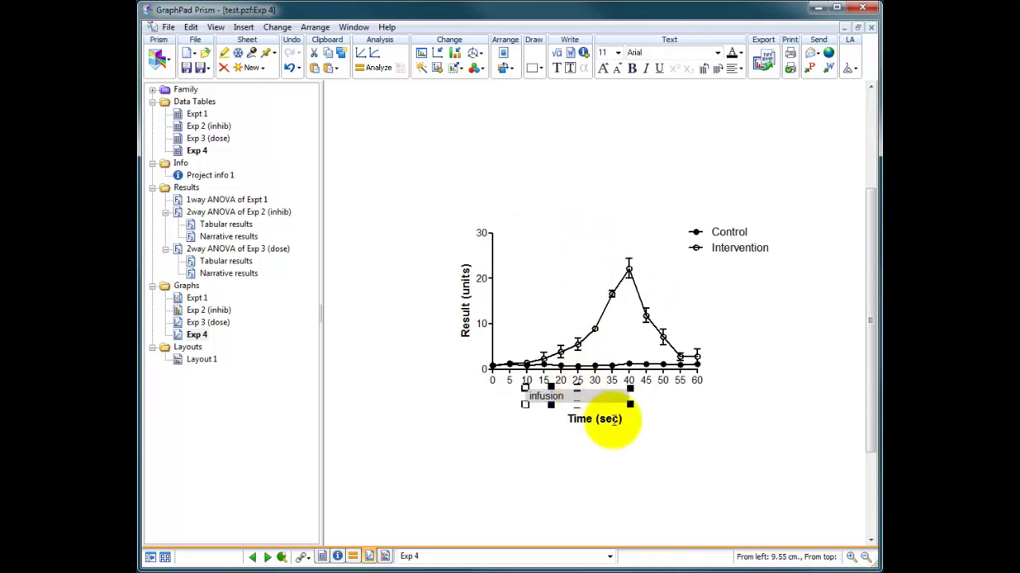
Move the grey bar and infusion label back to the plot top and restore the Time (sec) title under the axis.
{"action": "left_click", "coordinate": [645, 438]}
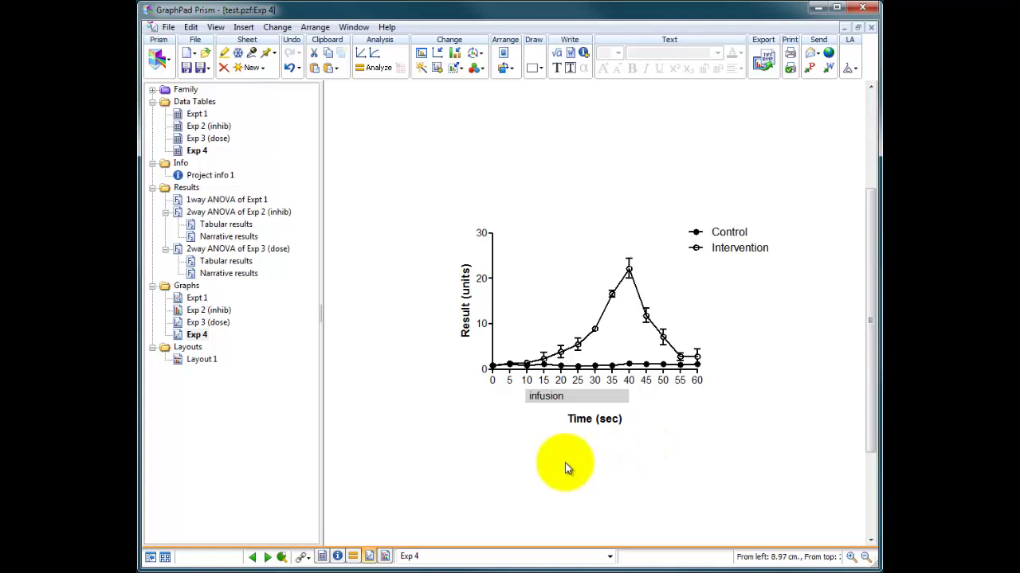
{"action": "left_click_drag", "start_coordinate": [580, 395], "coordinate": [586, 232]}
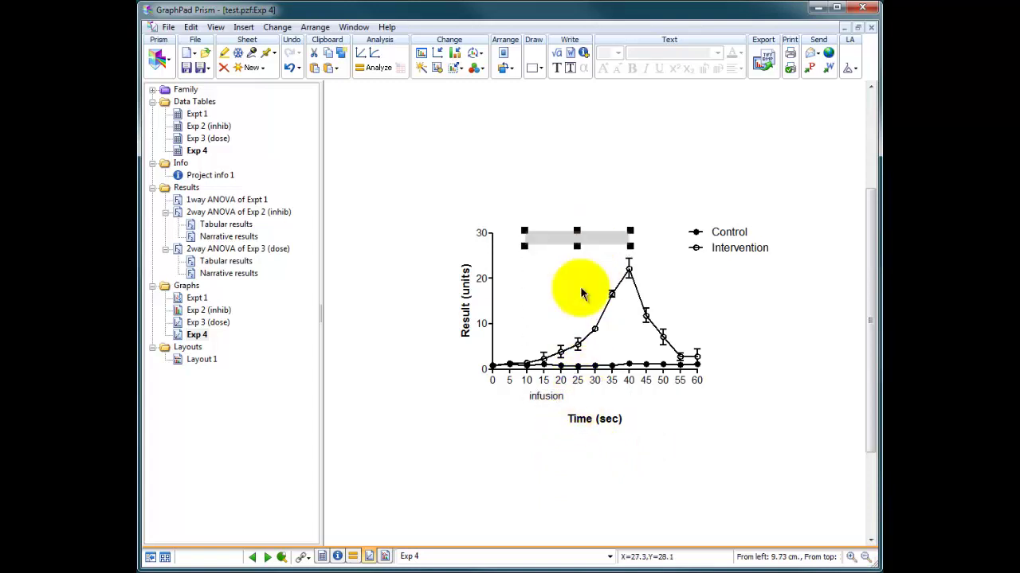
{"action": "left_click_drag", "start_coordinate": [539, 398], "coordinate": [550, 238]}
{"action": "left_click", "coordinate": [599, 422]}
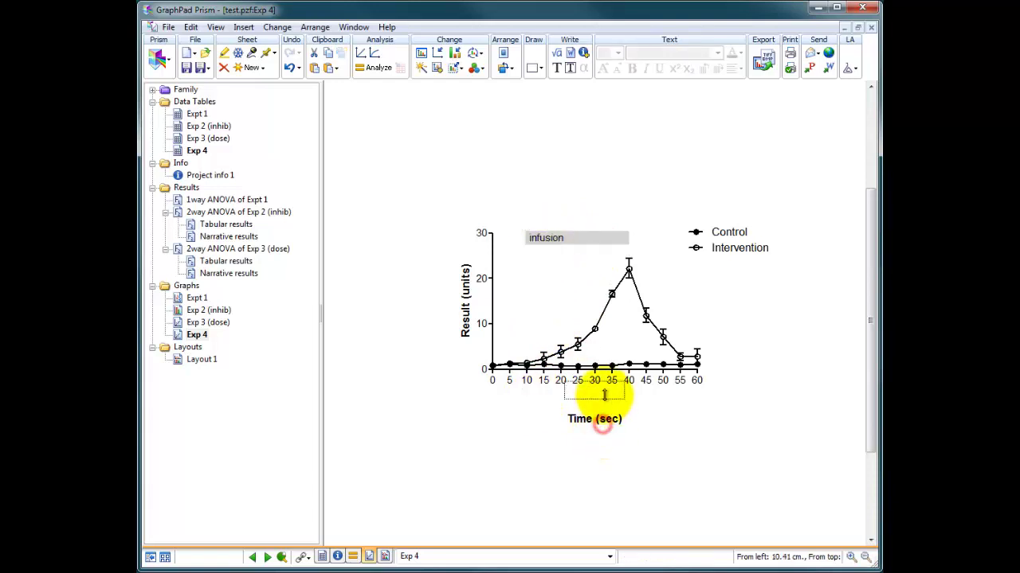
{"action": "left_click_drag", "start_coordinate": [604, 401], "coordinate": [610, 401]}
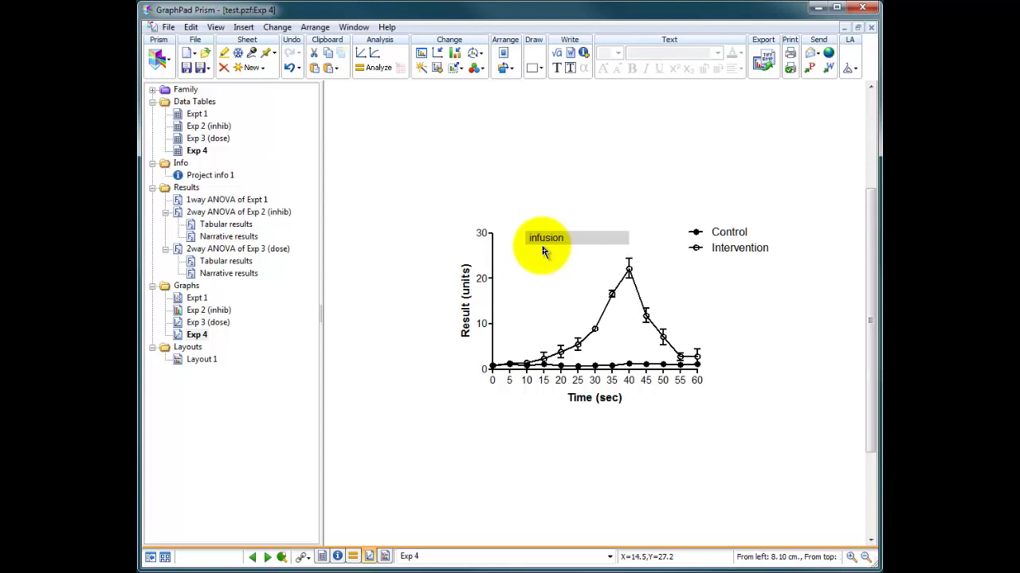
{"action": "left_click", "coordinate": [540, 68]}
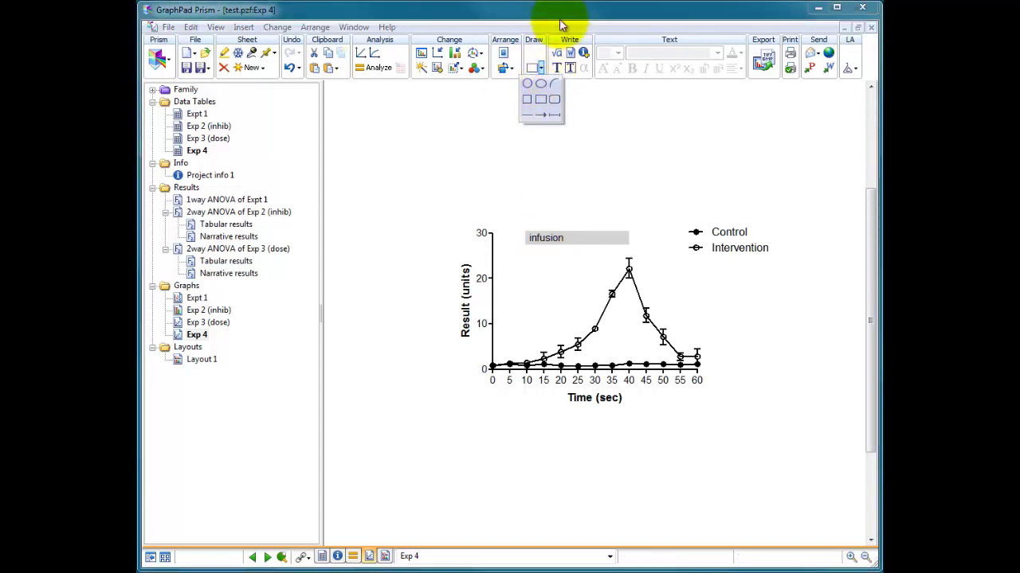